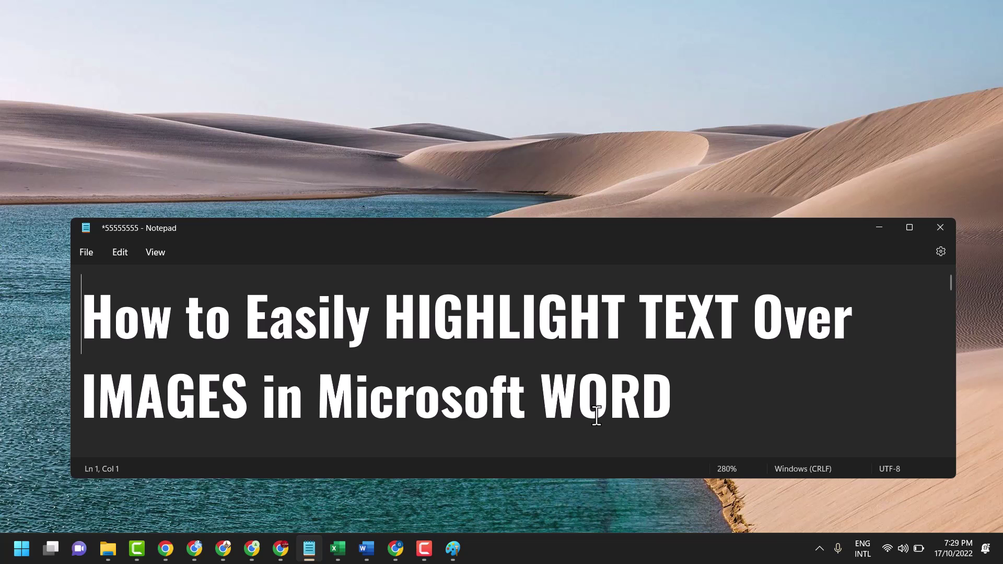
# Minimize the Notepad title window and switch to the Word document on the taskbar.
pyautogui.click(882, 229)
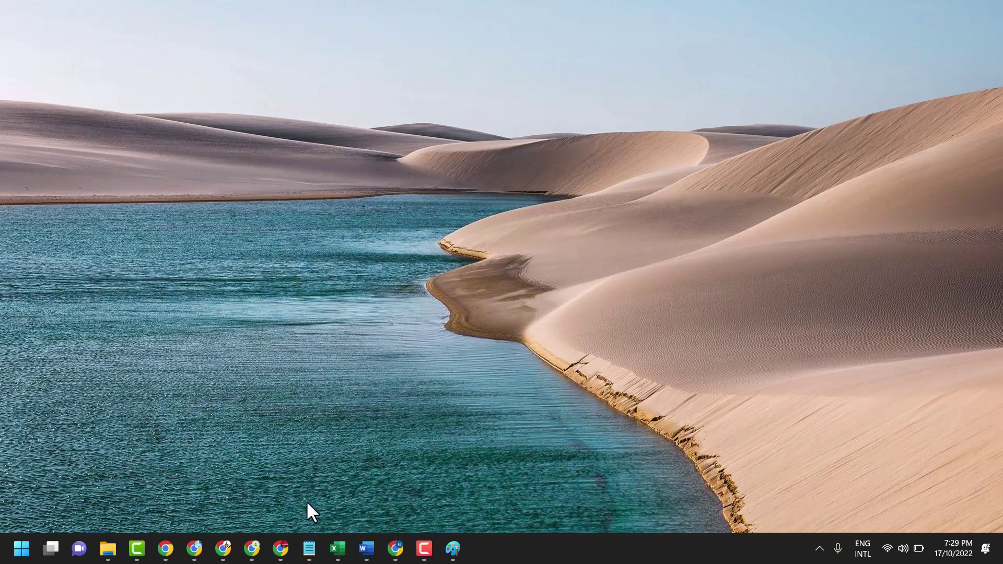
pyautogui.click(366, 549)
# Insert picture file 5 from Documents and drag its corner to enlarge it.
pyautogui.click(271, 482)
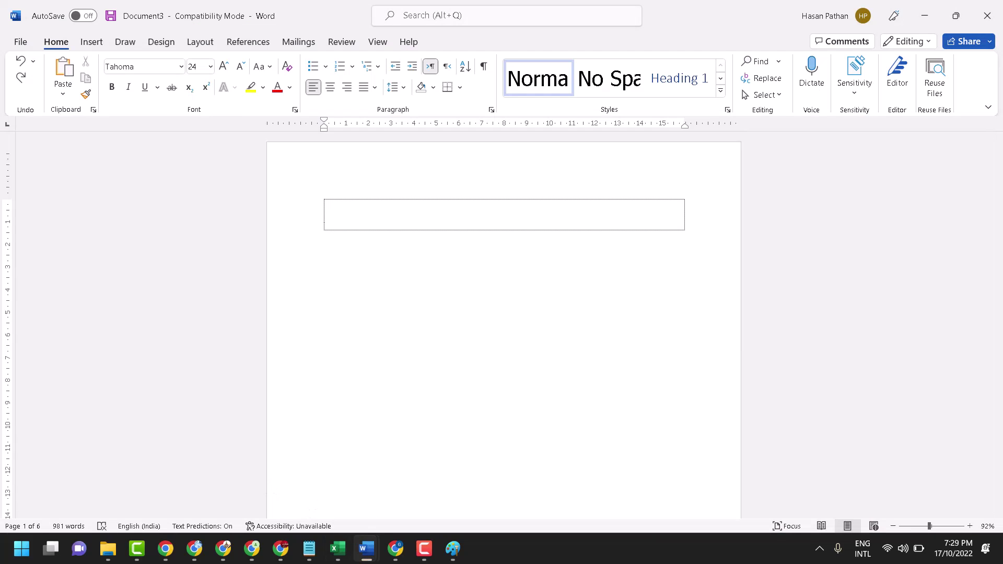
pyautogui.click(92, 42)
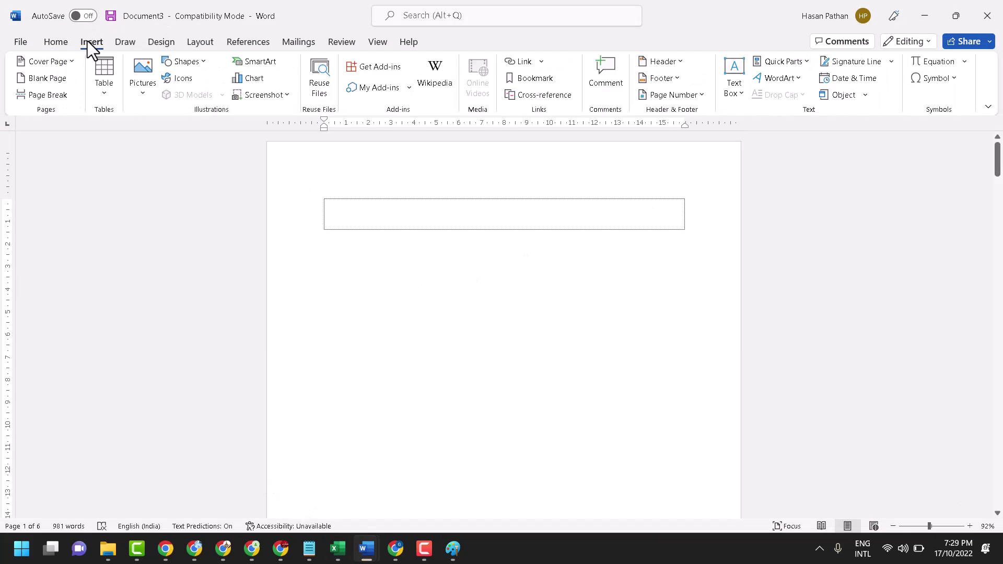
pyautogui.click(141, 69)
pyautogui.click(164, 134)
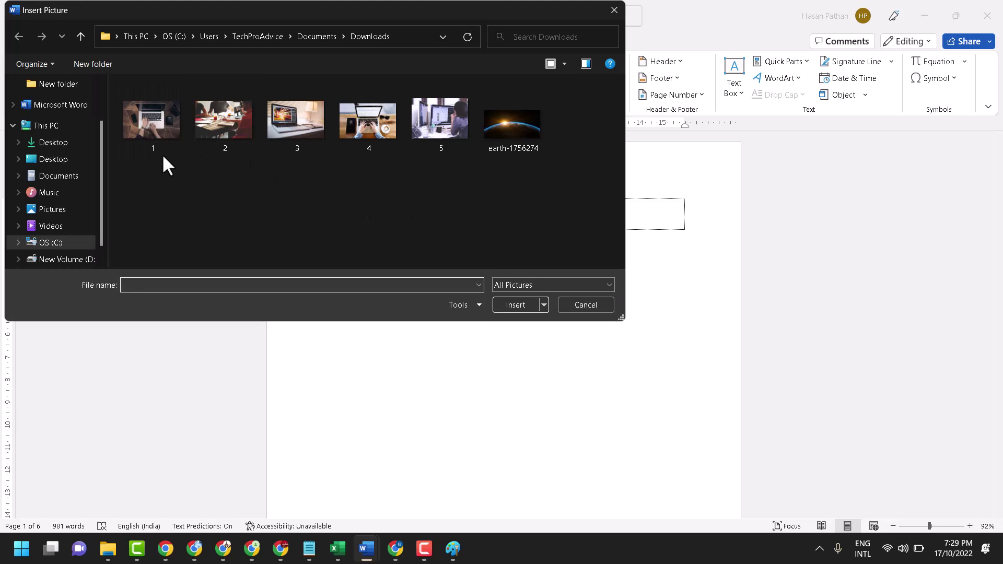
pyautogui.click(57, 176)
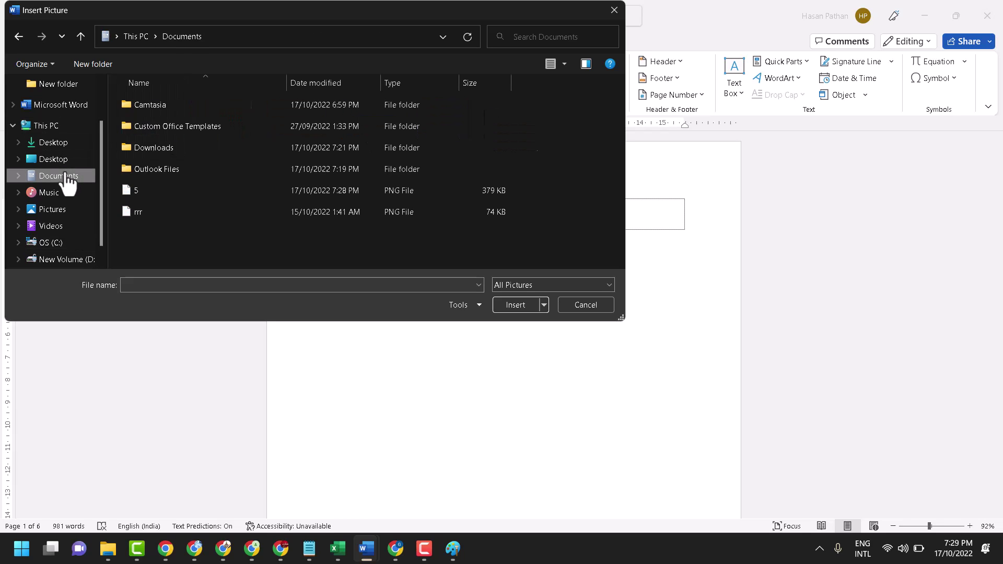
pyautogui.click(129, 190)
pyautogui.click(514, 305)
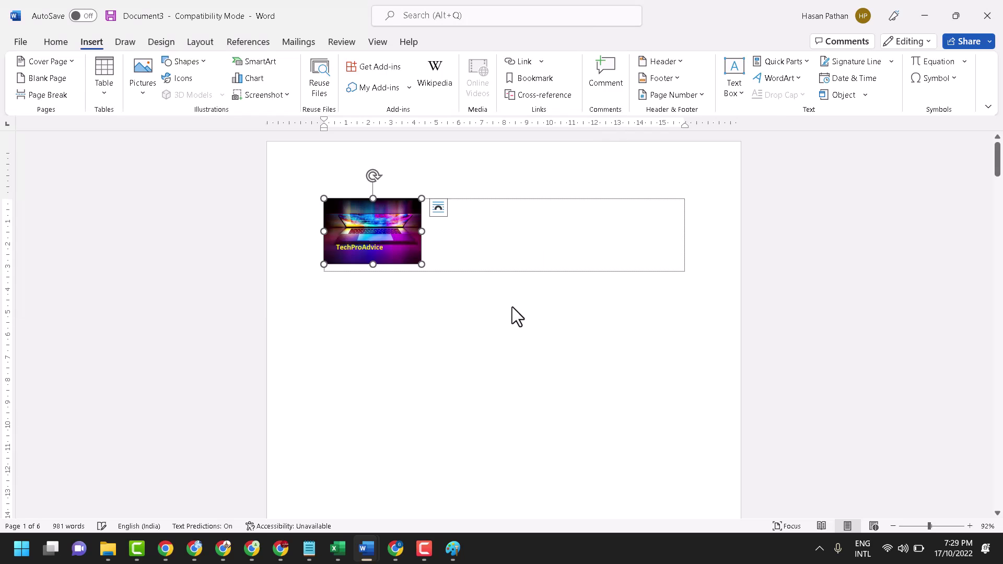
pyautogui.moveTo(422, 264); pyautogui.dragTo(626, 385)
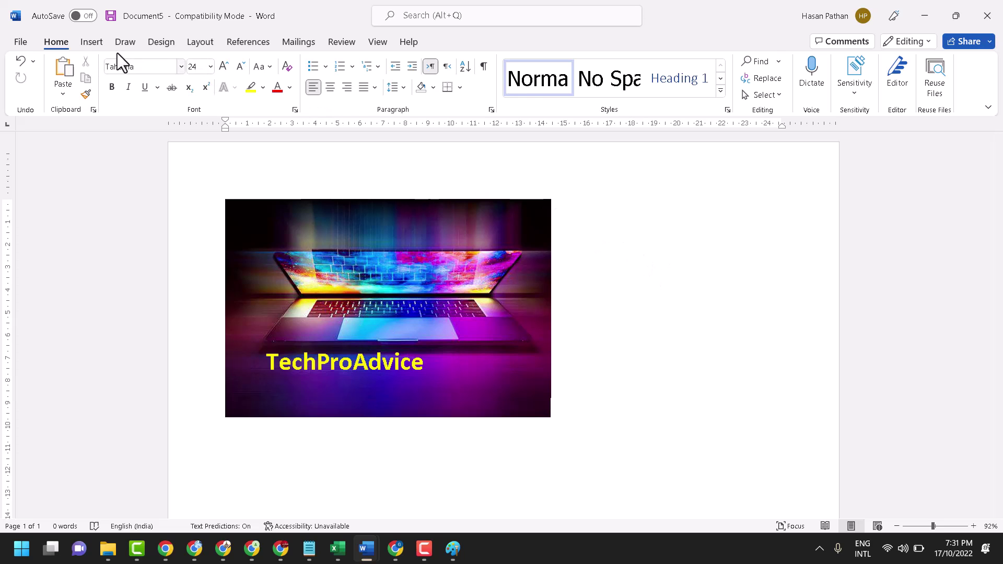
# Draw a Rectangle shape spanning the TechProAdvice label on the laptop picture.
pyautogui.click(92, 42)
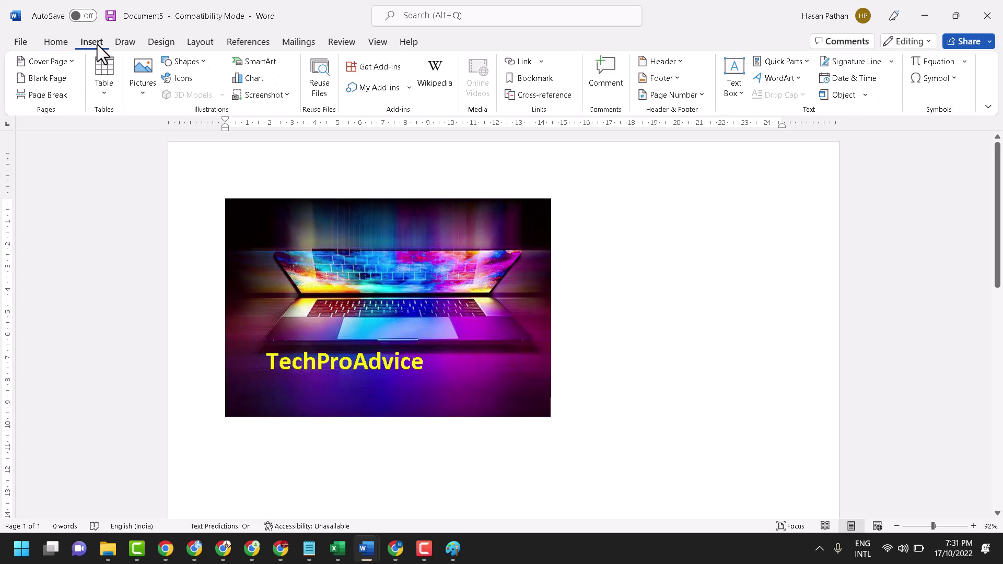
pyautogui.click(185, 63)
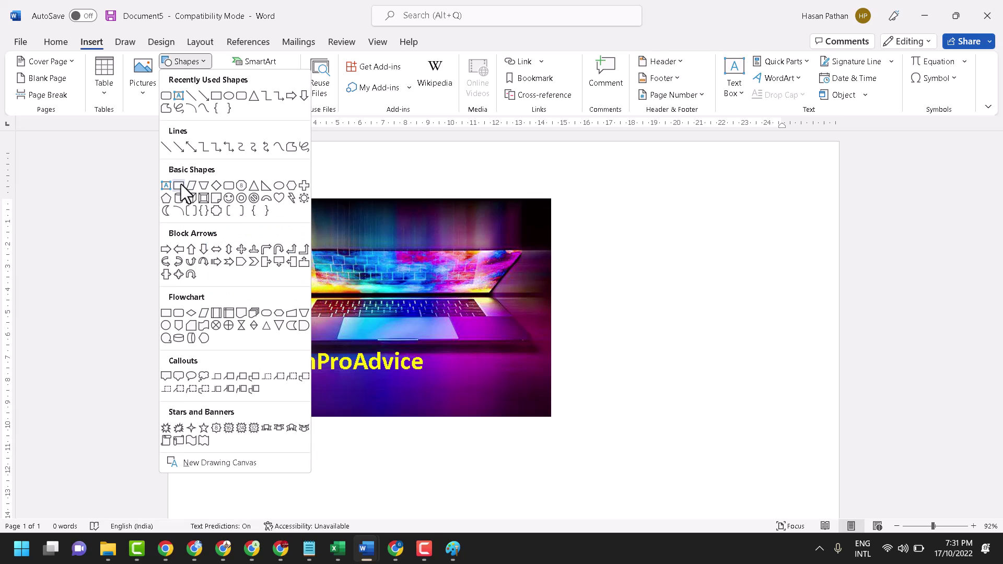
pyautogui.click(180, 188)
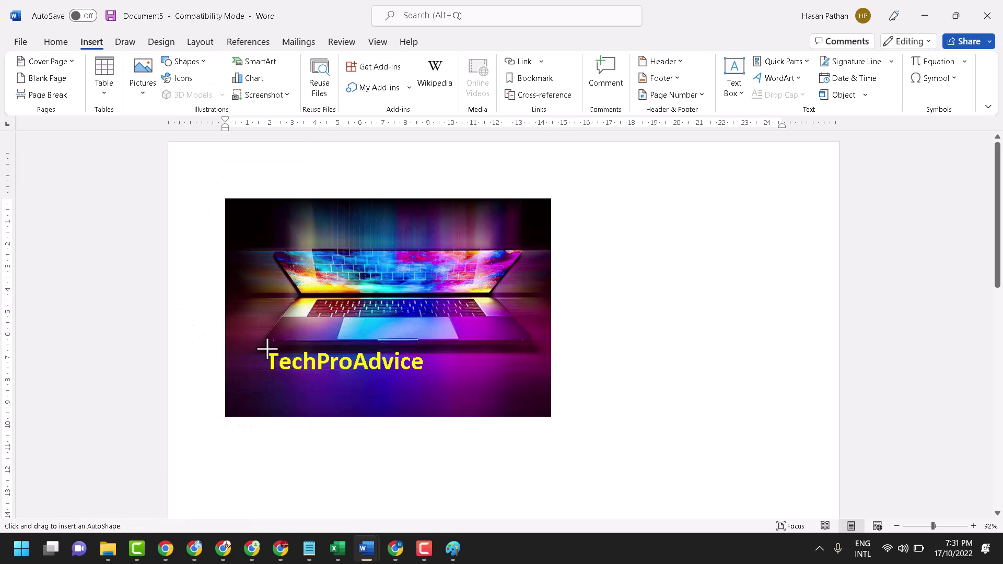
pyautogui.moveTo(263, 347); pyautogui.dragTo(432, 384)
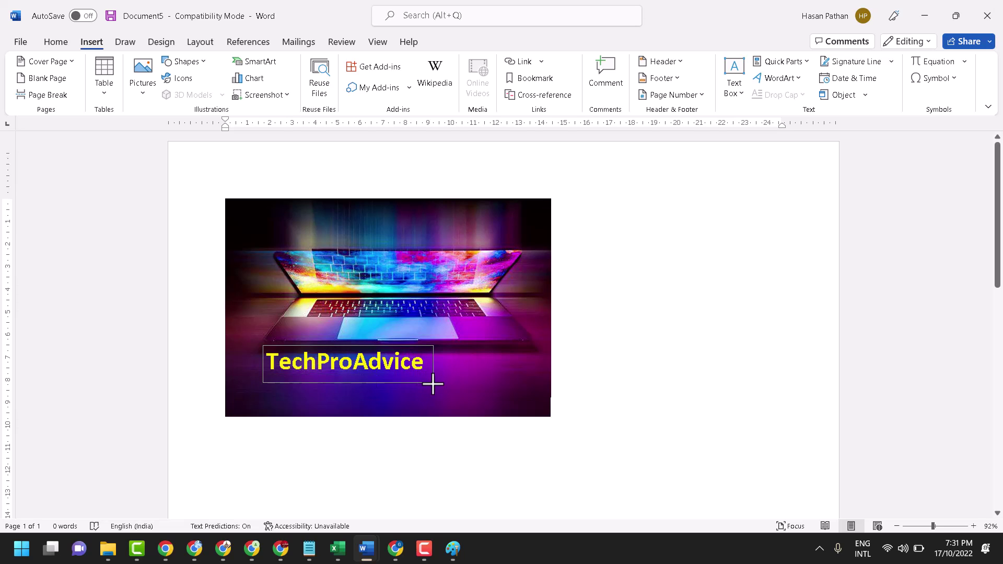
pyautogui.moveTo(433, 383); pyautogui.dragTo(433, 384)
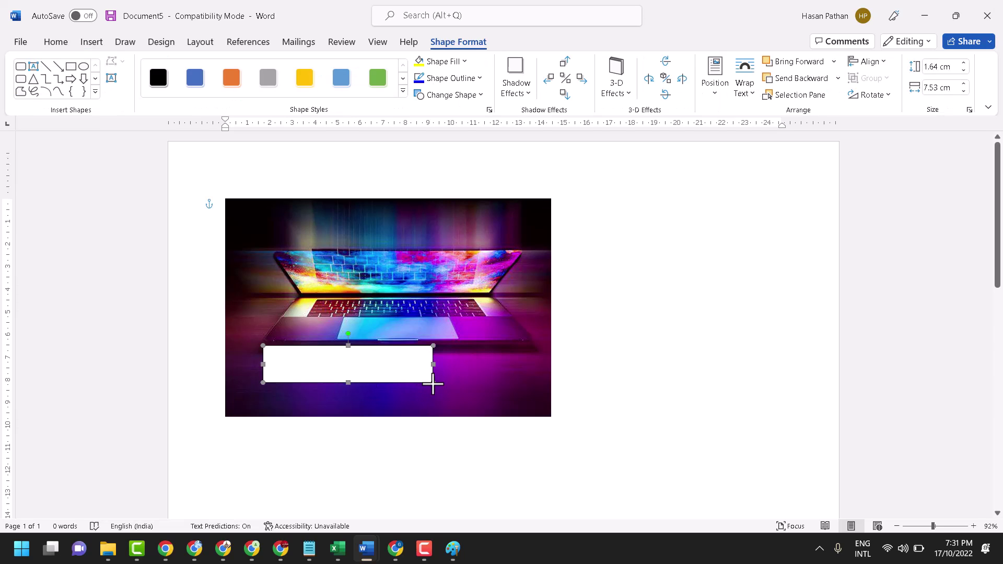
# Set the rectangle's fill color to red in Format AutoShape.
pyautogui.rightClick(405, 375)
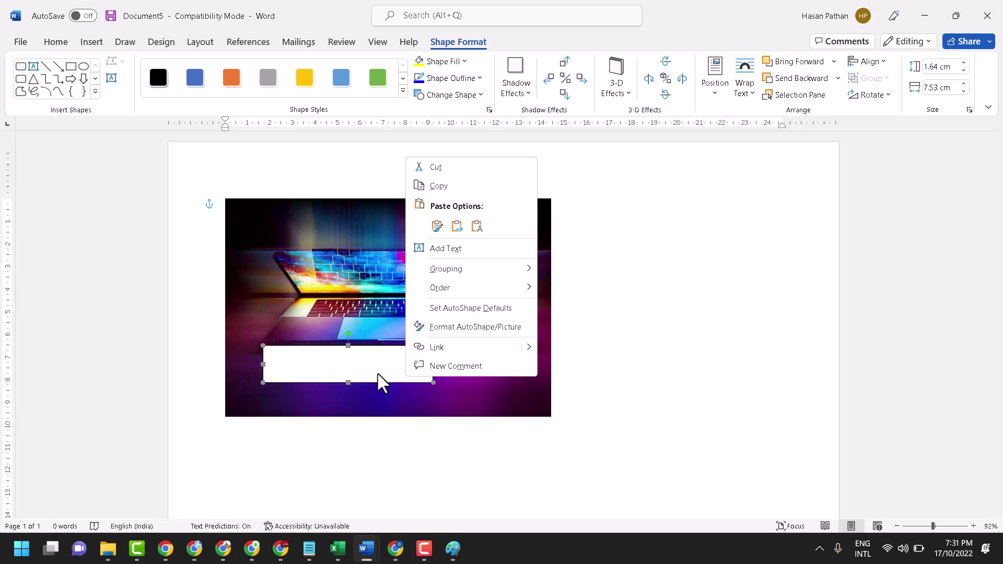
pyautogui.click(361, 374)
pyautogui.rightClick(358, 373)
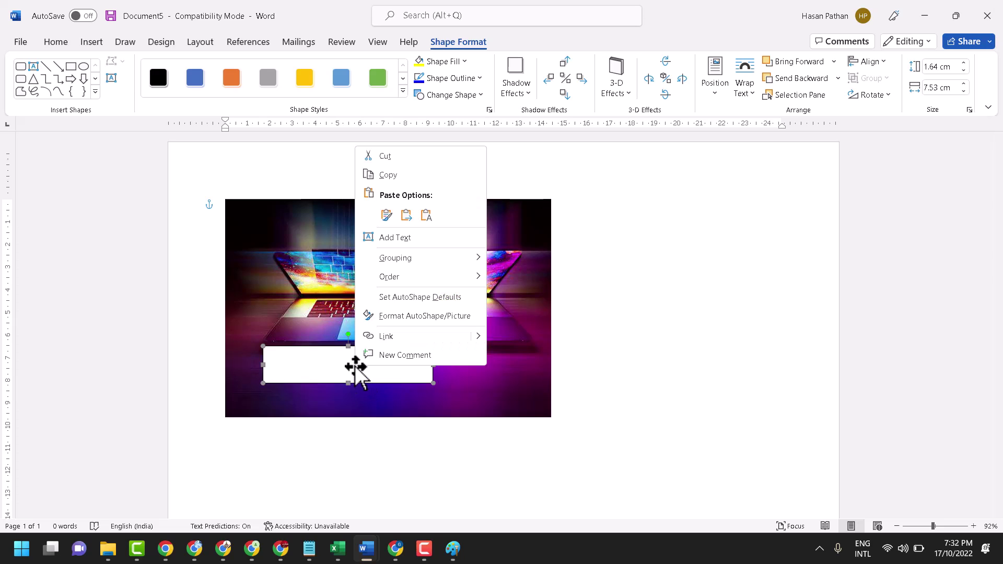
pyautogui.click(425, 316)
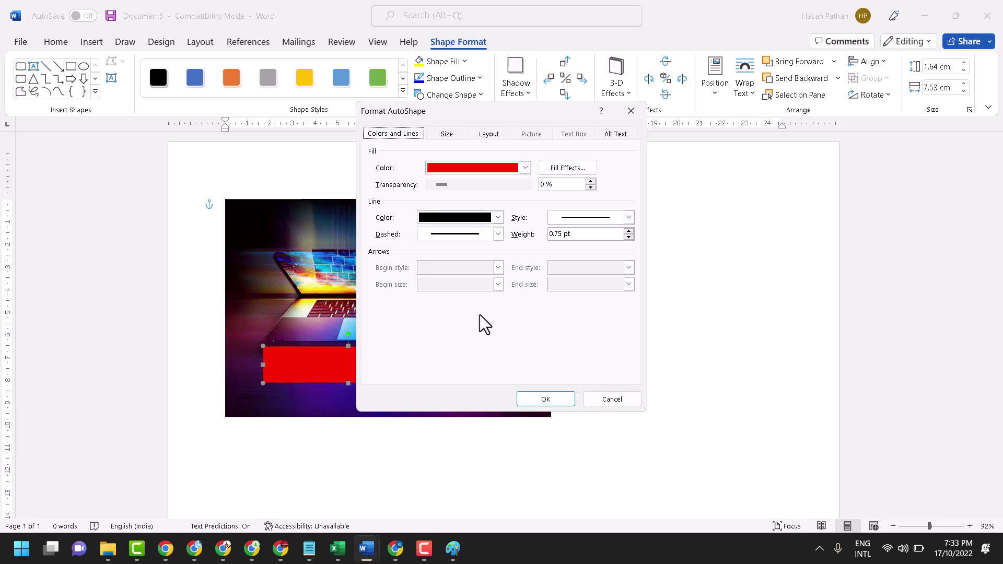
pyautogui.click(612, 399)
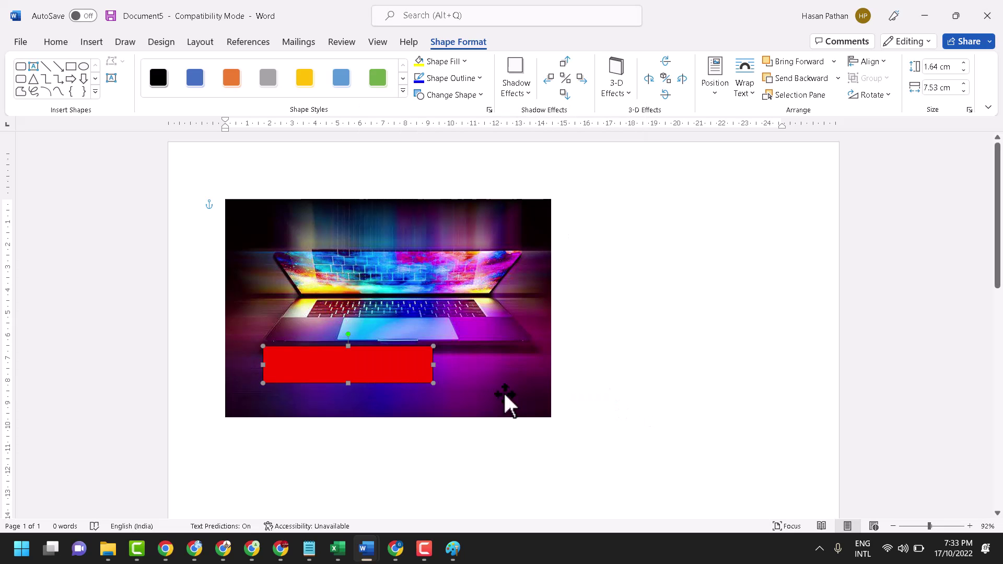
# Raise the red rectangle's fill transparency to 74% in Format AutoShape.
pyautogui.rightClick(398, 372)
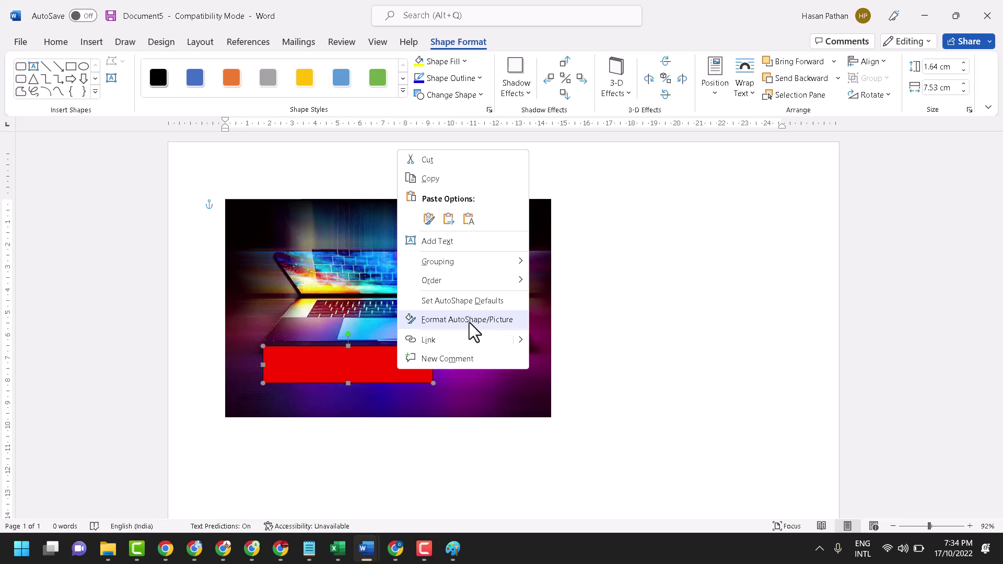
pyautogui.click(469, 321)
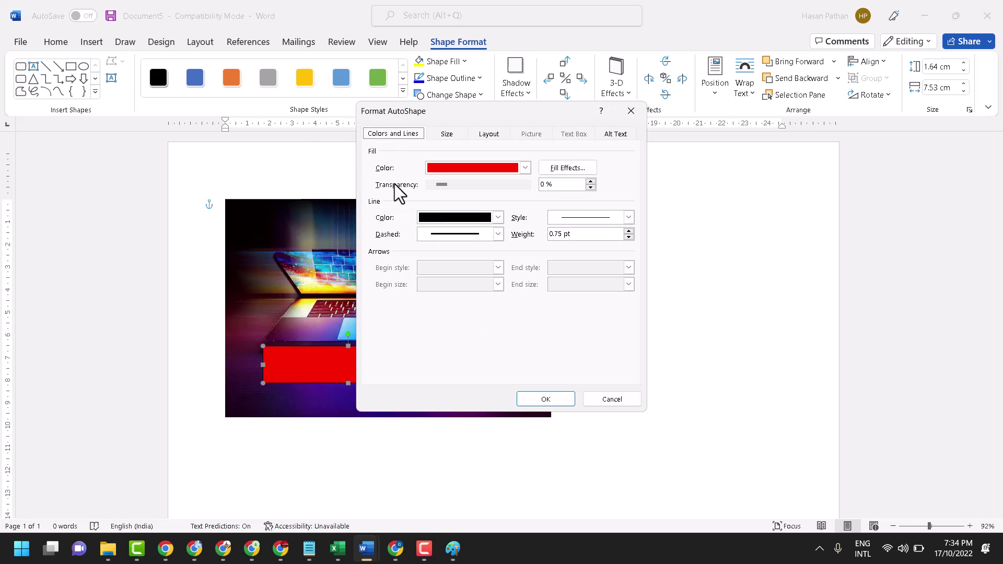
pyautogui.click(591, 181)
pyautogui.click(590, 182)
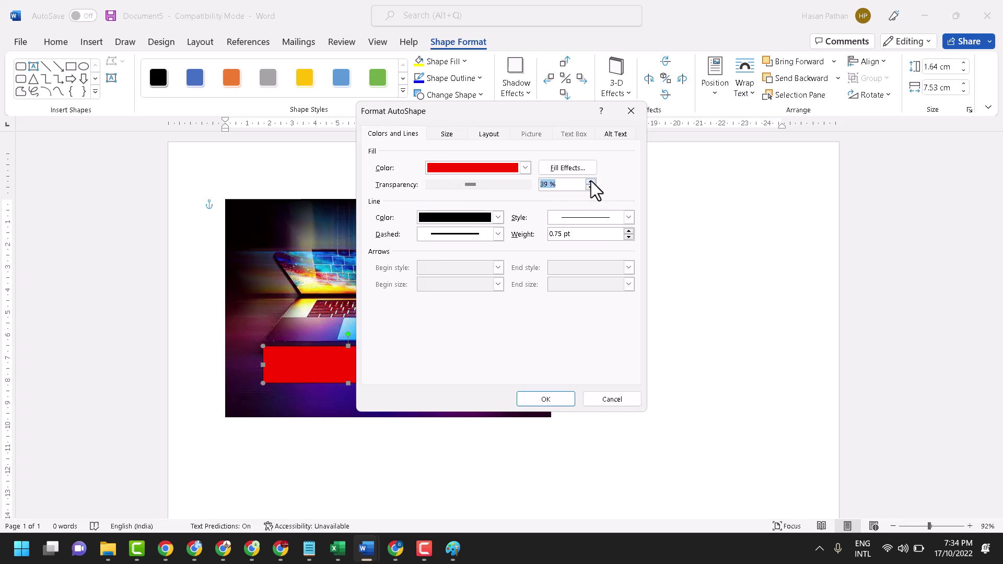
pyautogui.click(591, 180)
pyautogui.click(591, 181)
pyautogui.click(591, 182)
pyautogui.click(554, 399)
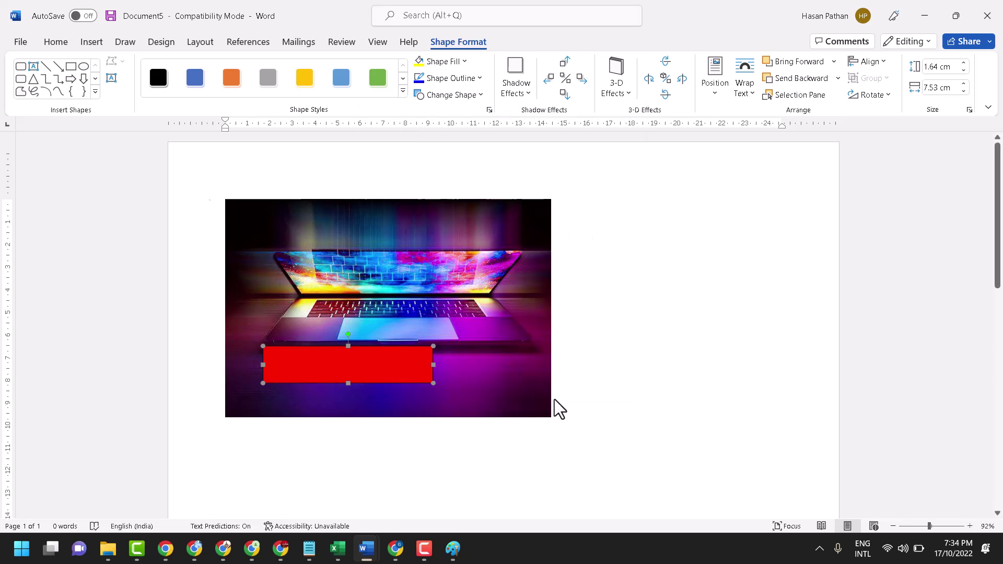
# Deselect the rectangle to reveal the highlighted label, then briefly reopen and minimize Notepad.
pyautogui.click(623, 374)
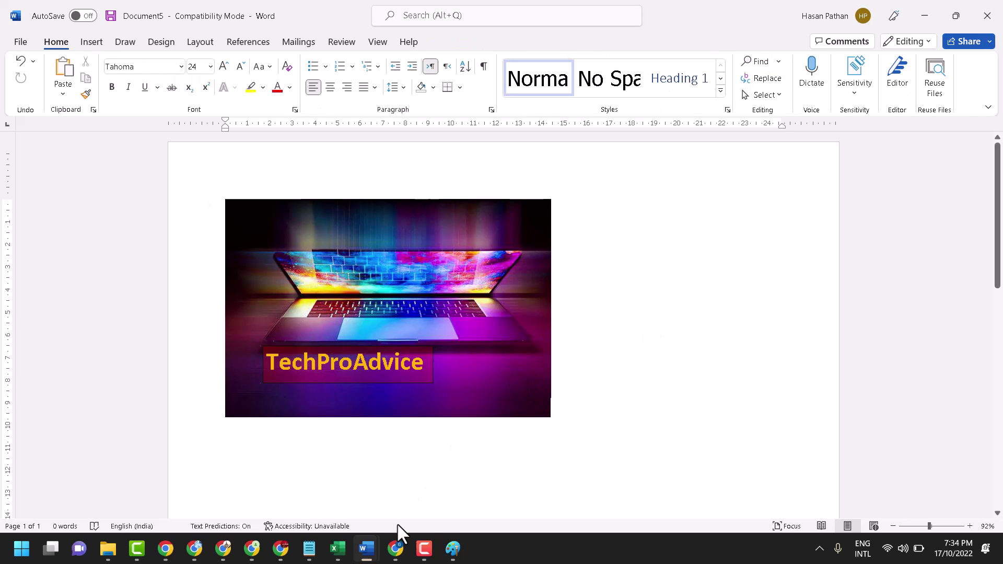
pyautogui.moveTo(309, 548)
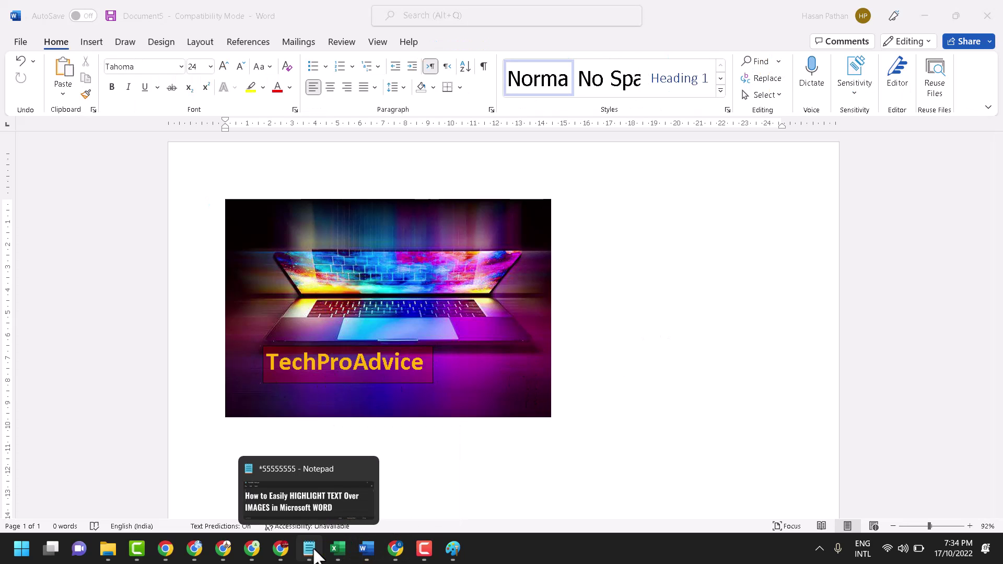
pyautogui.click(311, 548)
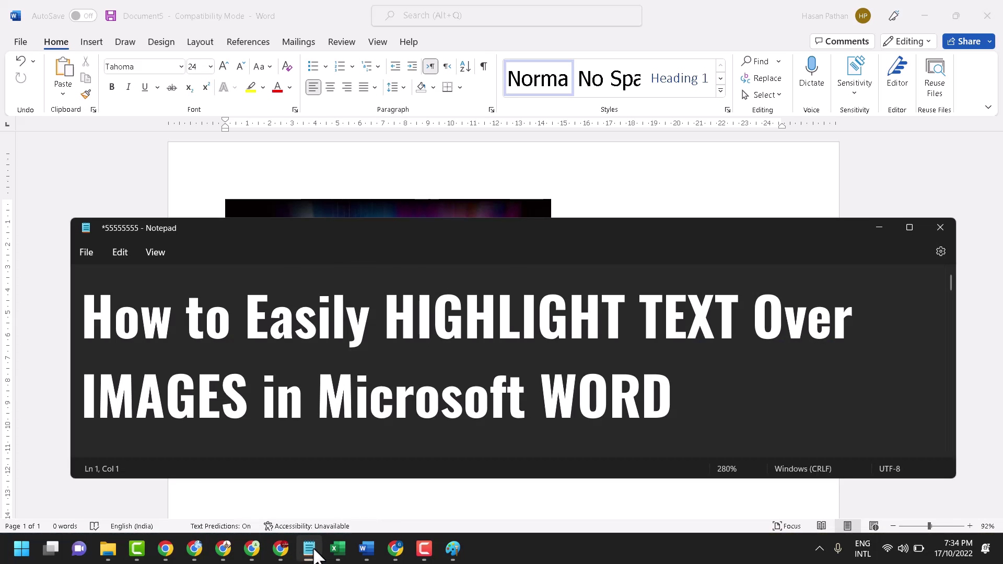
pyautogui.click(311, 548)
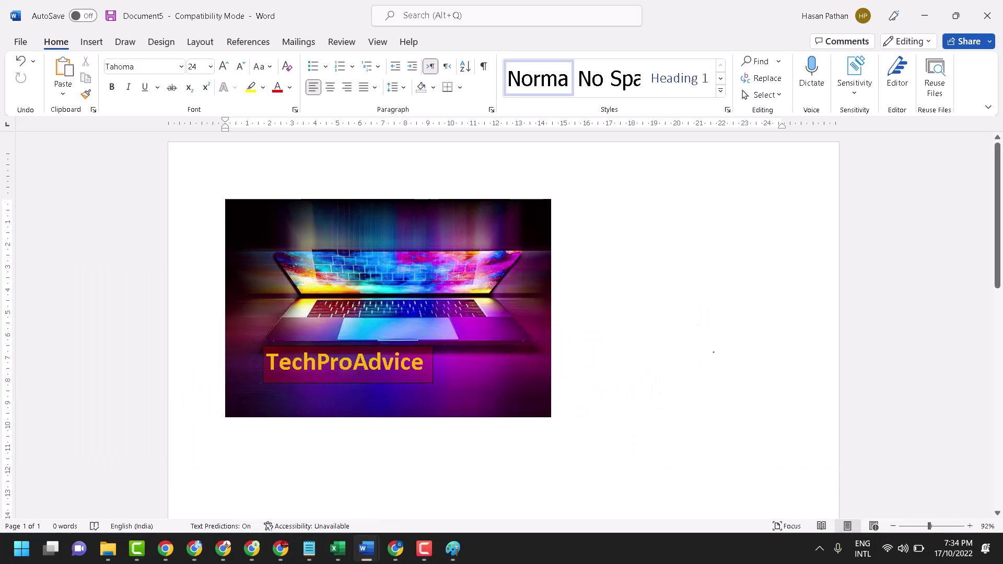